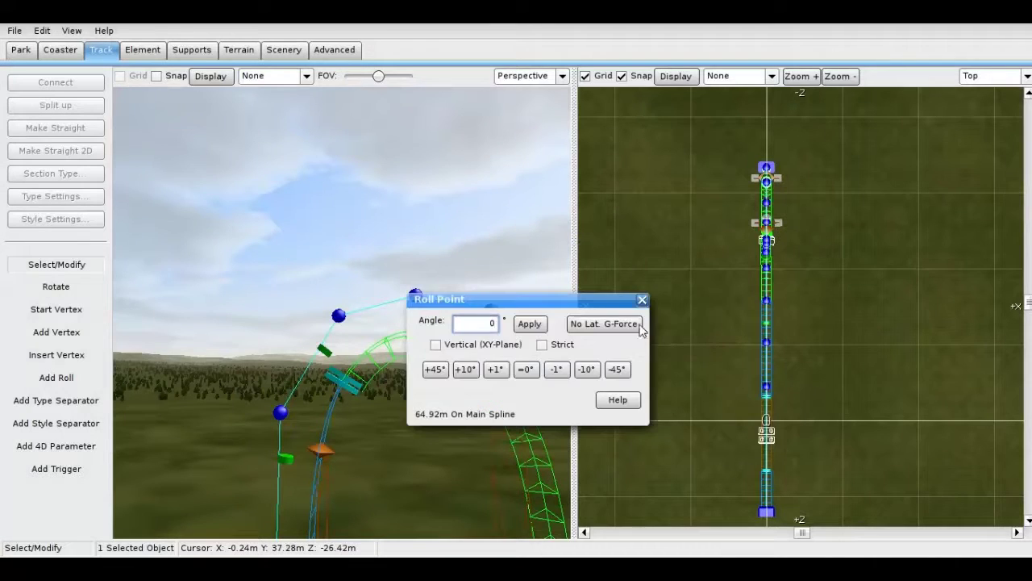
# Check the coordinates of the track vertex beside the crest.
pyautogui.click(644, 303)
pyautogui.doubleClick(491, 310)
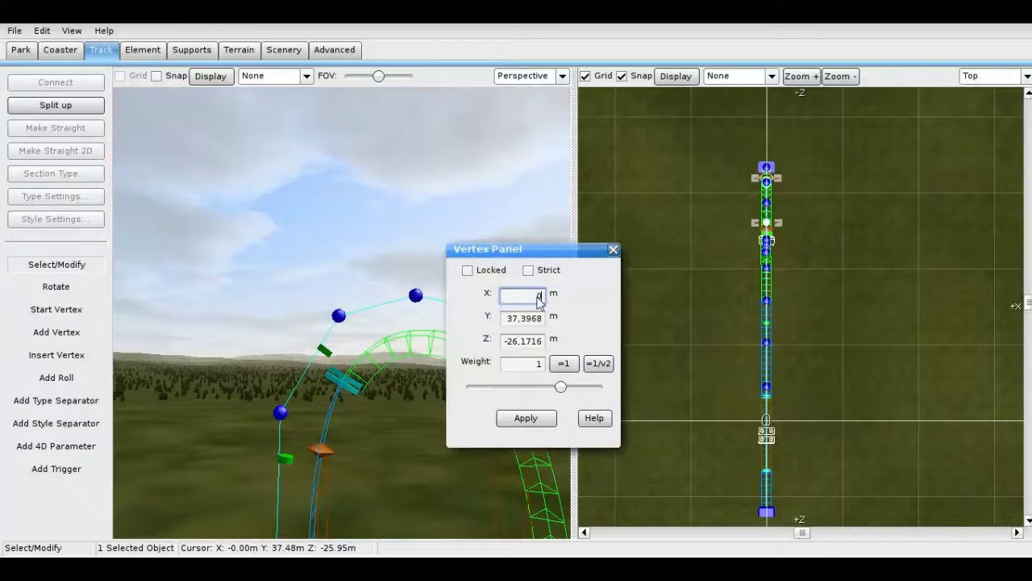
pyautogui.click(614, 250)
# Add a style separator to the track just above the curve at the foot of the vertical climb.
pyautogui.moveTo(173, 355); pyautogui.dragTo(242, 517, button='right')
pyautogui.scroll(-3, 185, 404)
pyautogui.click(75, 404)
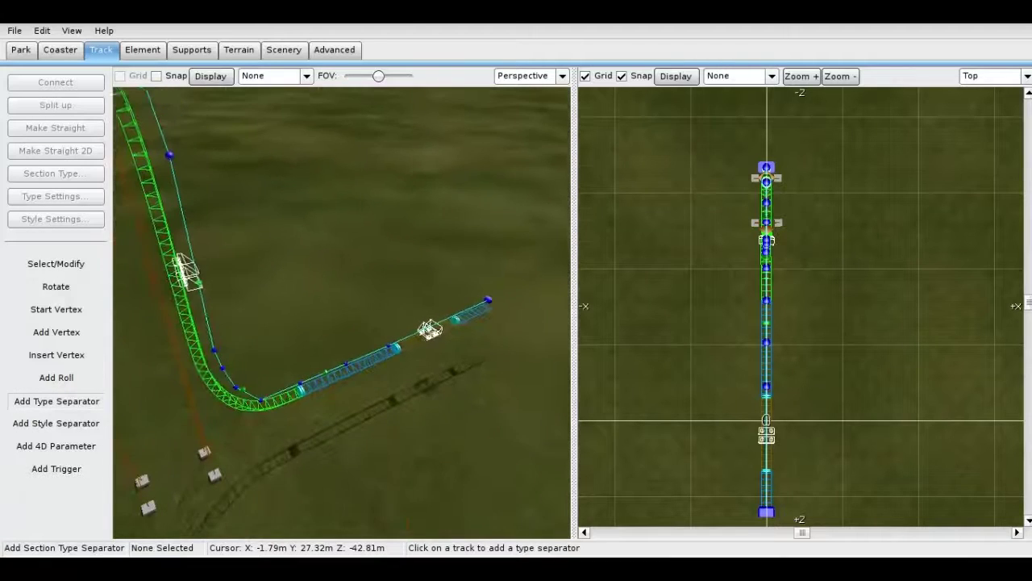
pyautogui.click(56, 422)
pyautogui.moveTo(114, 440); pyautogui.dragTo(236, 471, button='right')
pyautogui.click(250, 363)
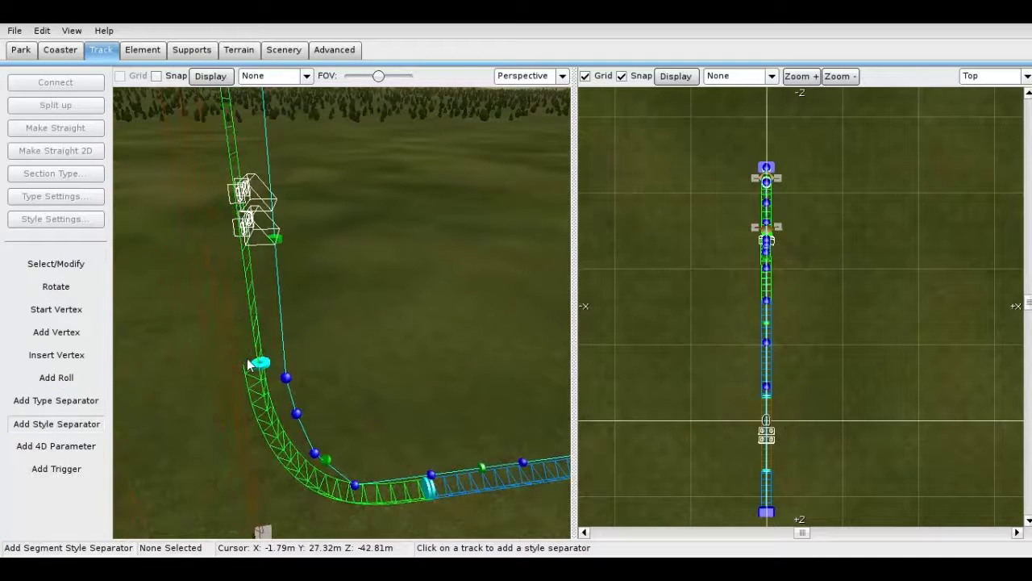
# Set the spine type of the lift segment over the crest to the 2 Tube with Cross option.
pyautogui.click(92, 272)
pyautogui.moveTo(184, 268); pyautogui.dragTo(153, 169, button='right')
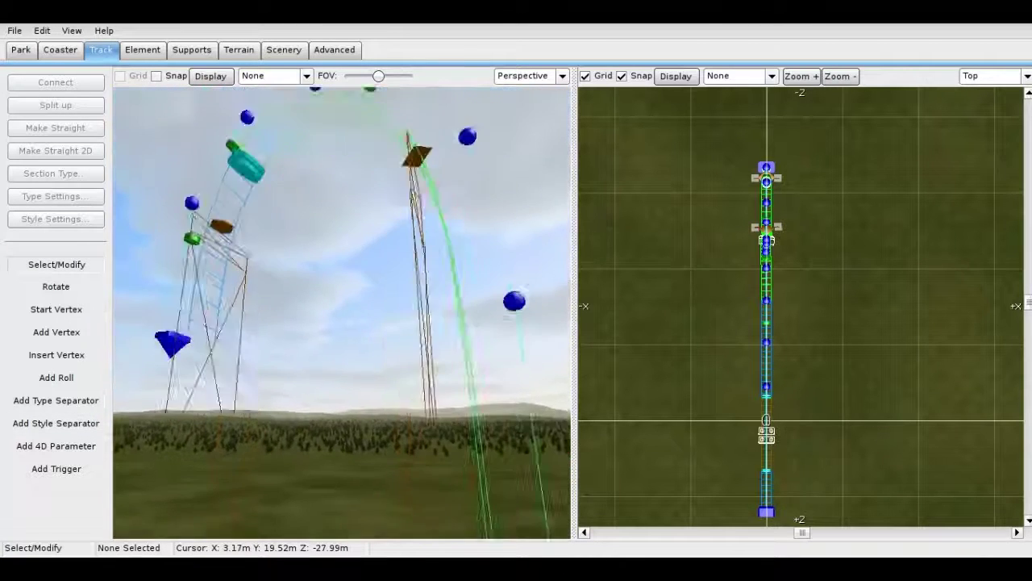
pyautogui.moveTo(234, 242); pyautogui.dragTo(166, 244, button='right')
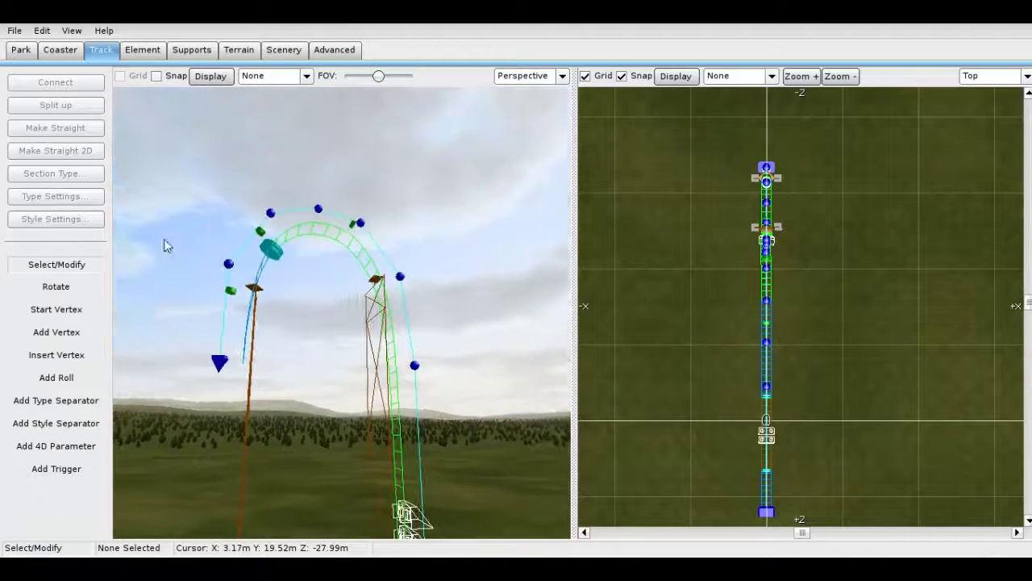
pyautogui.doubleClick(307, 235)
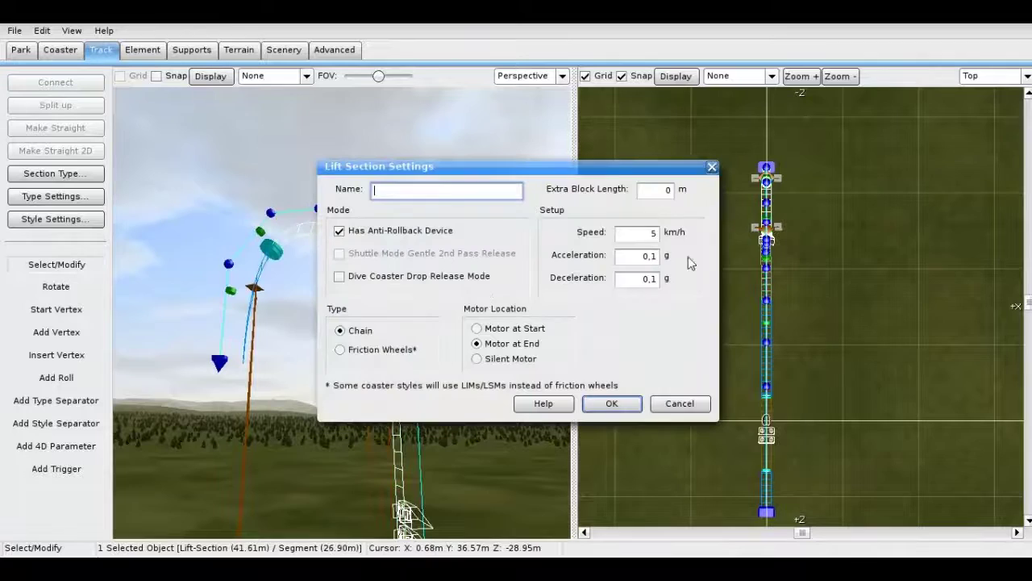
pyautogui.click(712, 166)
pyautogui.click(78, 225)
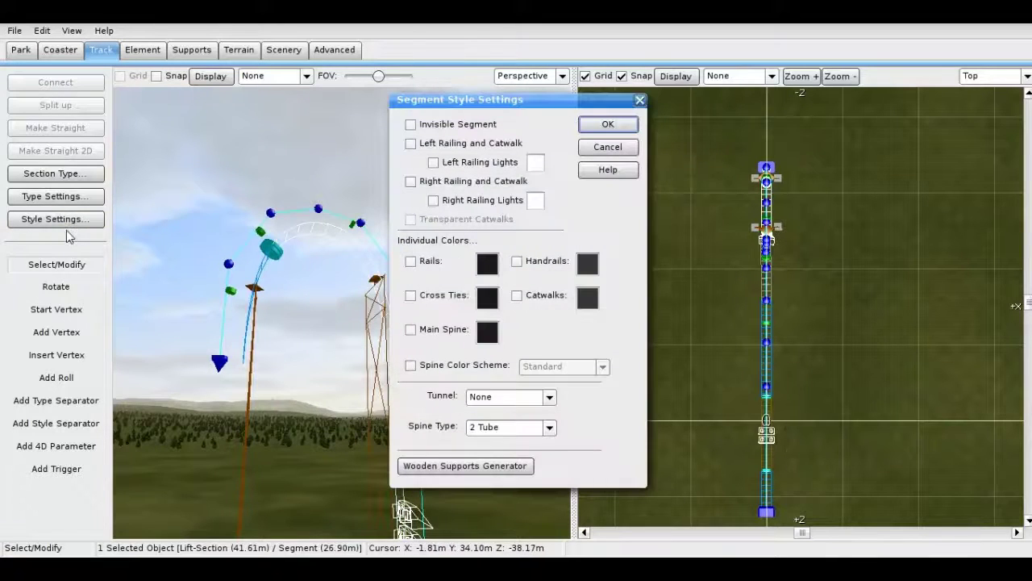
pyautogui.click(506, 428)
pyautogui.click(516, 452)
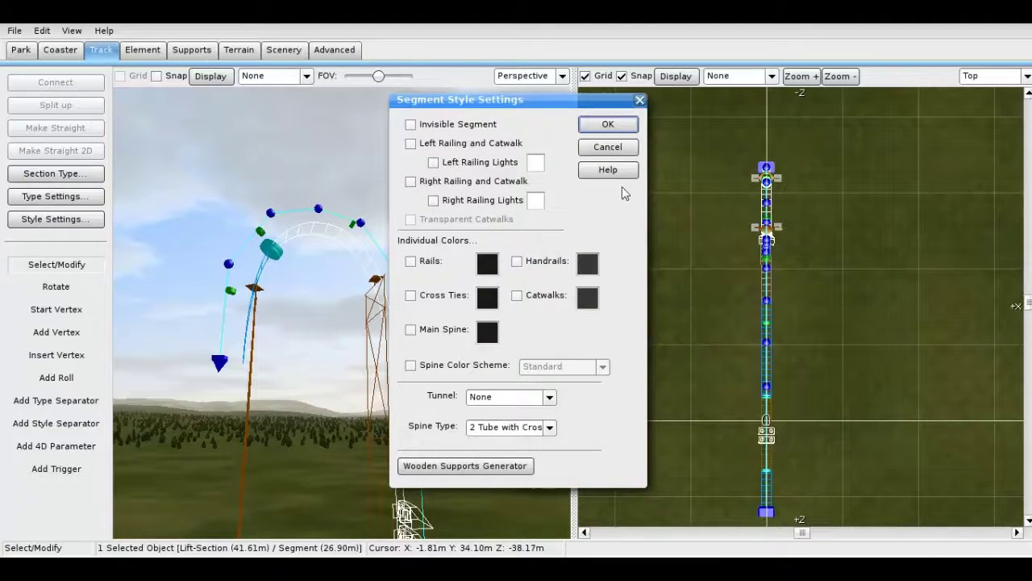
pyautogui.click(607, 127)
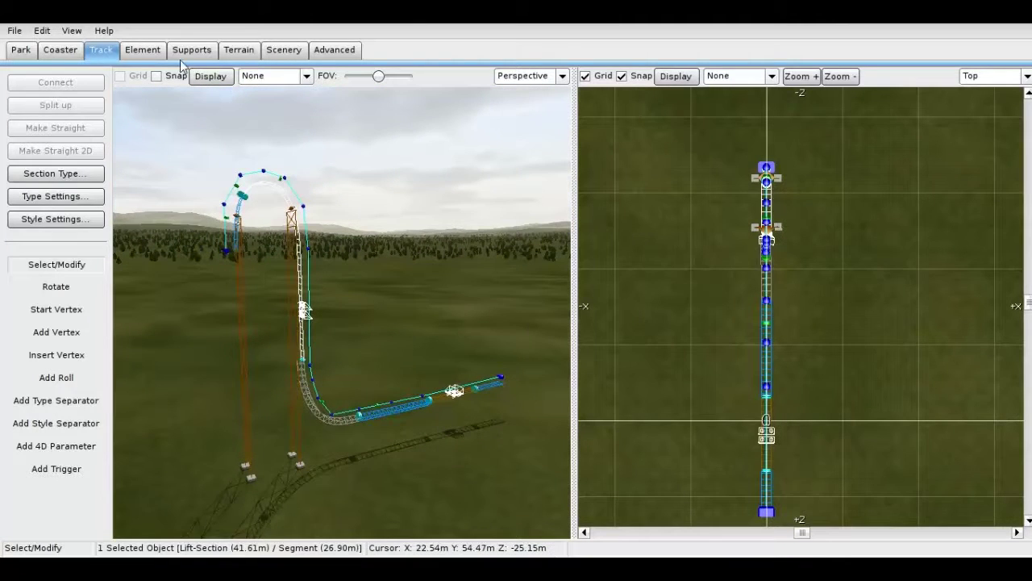
# Freeze the coaster and inspect the rendered lift track, crest and supports up close.
pyautogui.click(60, 49)
pyautogui.click(97, 302)
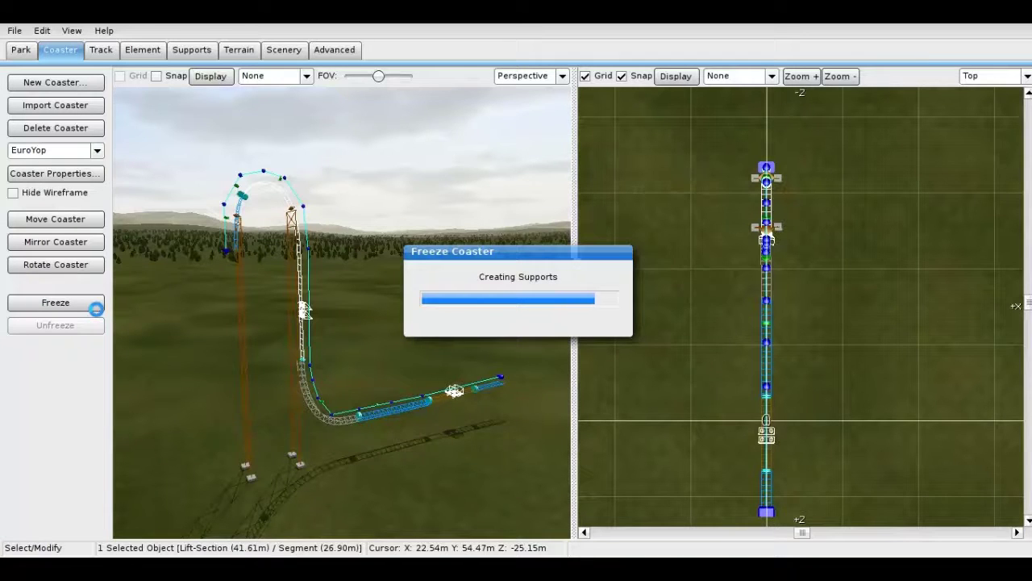
pyautogui.moveTo(210, 365); pyautogui.dragTo(355, 435, button='right')
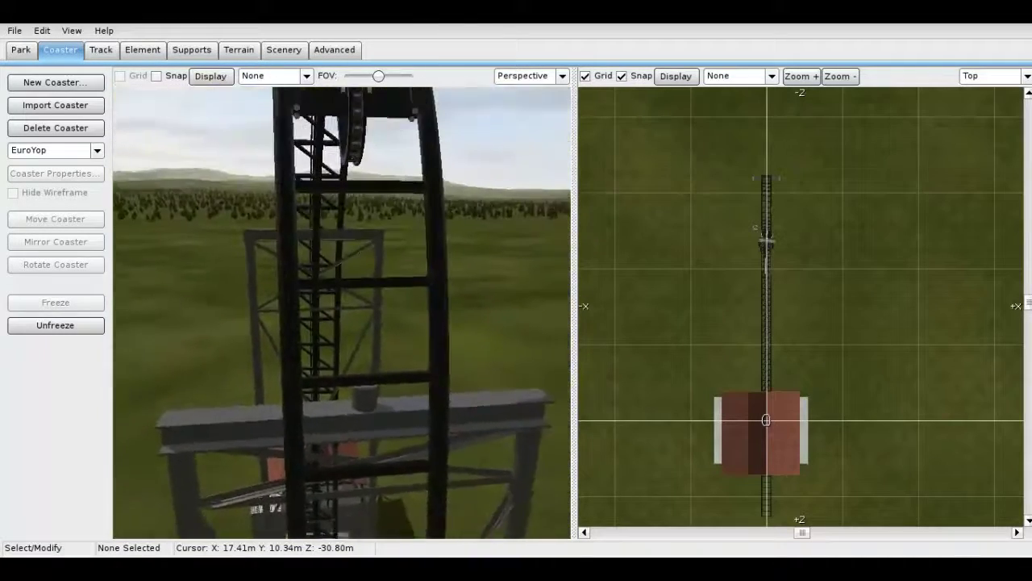
pyautogui.moveTo(341, 312); pyautogui.dragTo(405, 248, button='right')
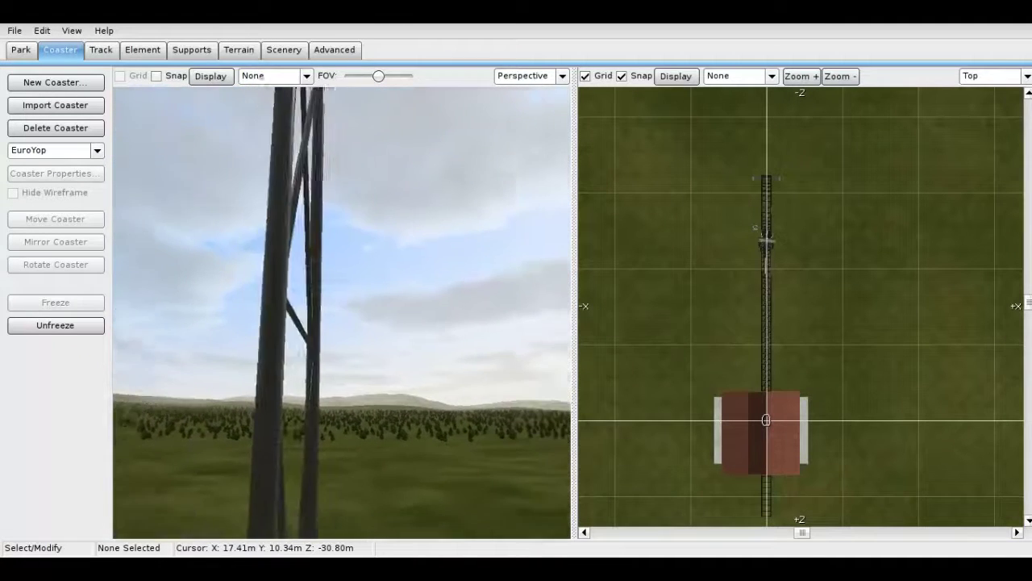
pyautogui.moveTo(341, 312); pyautogui.dragTo(169, 376, button='right')
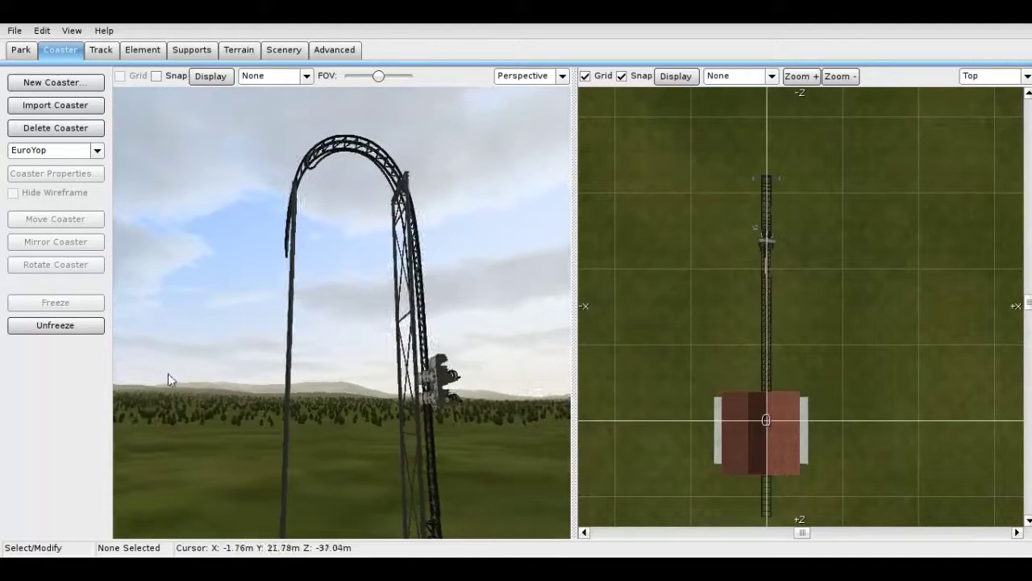
# Unfreeze the coaster and switch the second viewport from the top to the left side view.
pyautogui.click(57, 325)
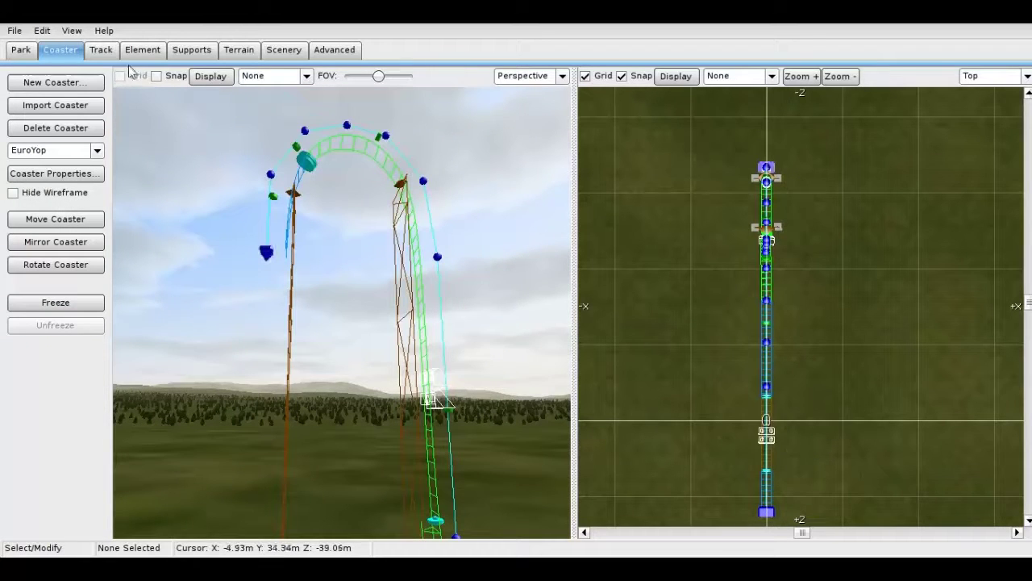
pyautogui.click(992, 76)
pyautogui.click(980, 134)
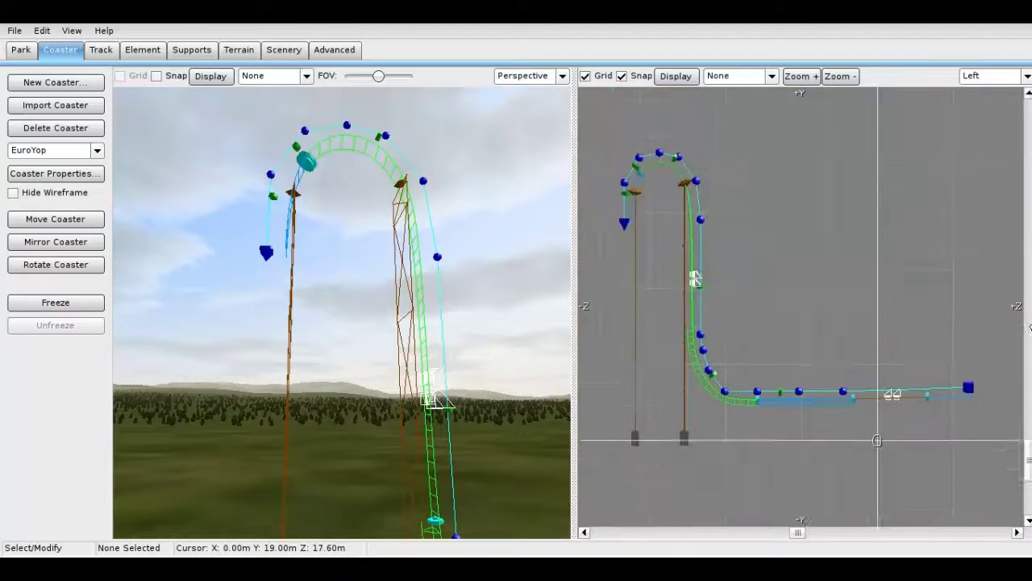
pyautogui.moveTo(861, 272); pyautogui.dragTo(946, 243, button='right')
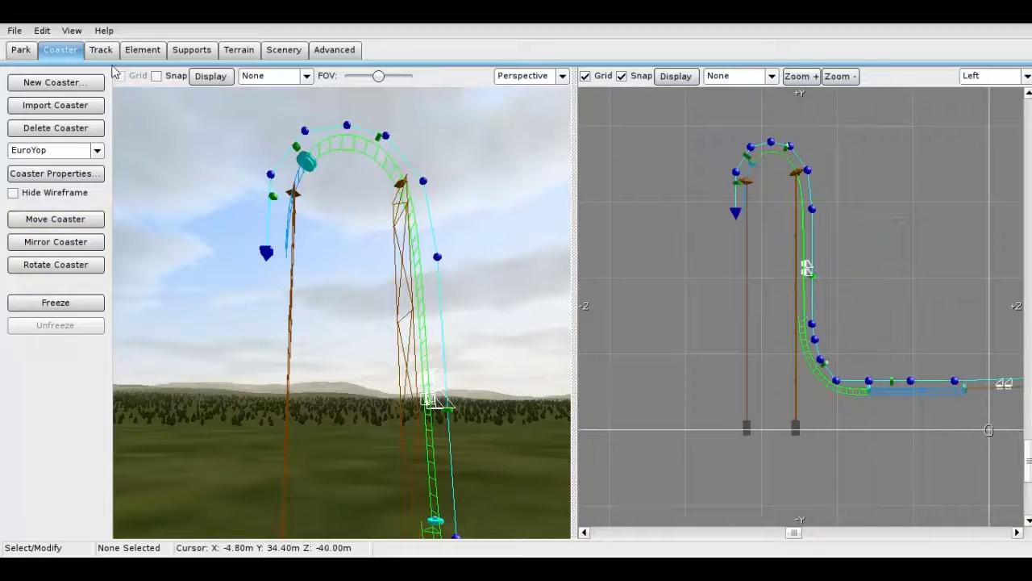
# Extend the track from its open end with eight vertices forming an inward-bending drop that curves out to a level run.
pyautogui.click(101, 49)
pyautogui.click(95, 332)
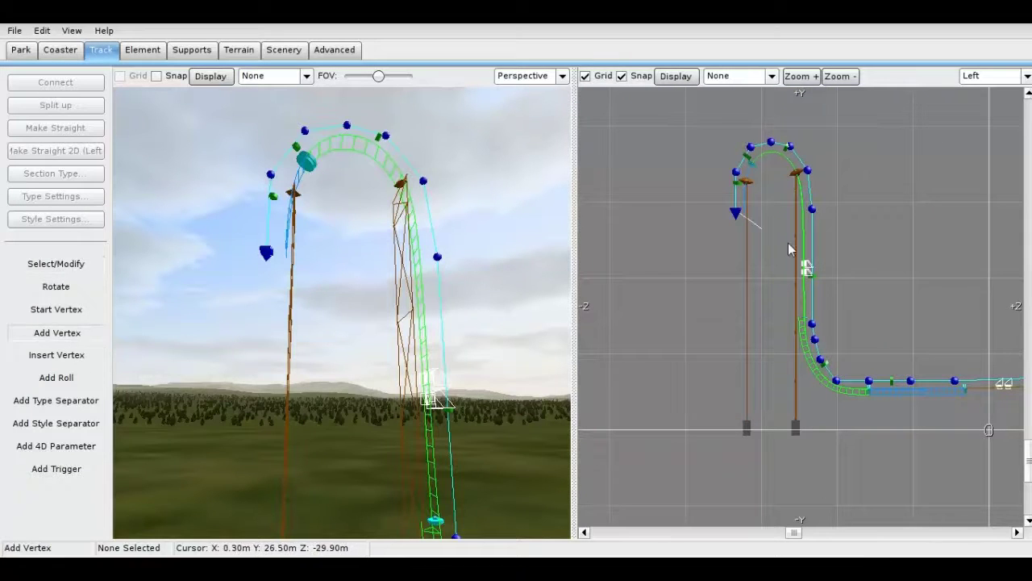
pyautogui.click(736, 250)
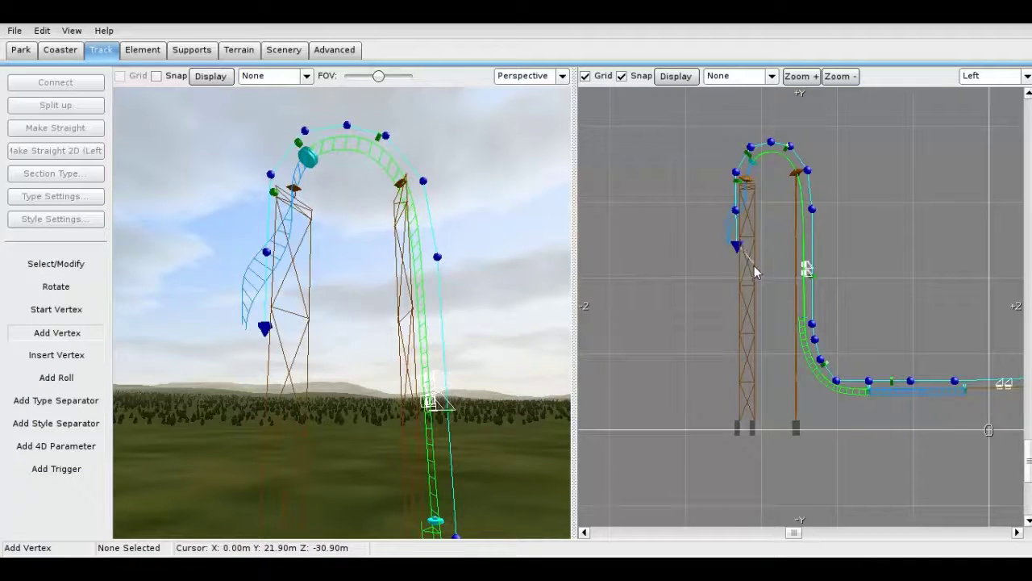
pyautogui.click(754, 267)
pyautogui.click(762, 297)
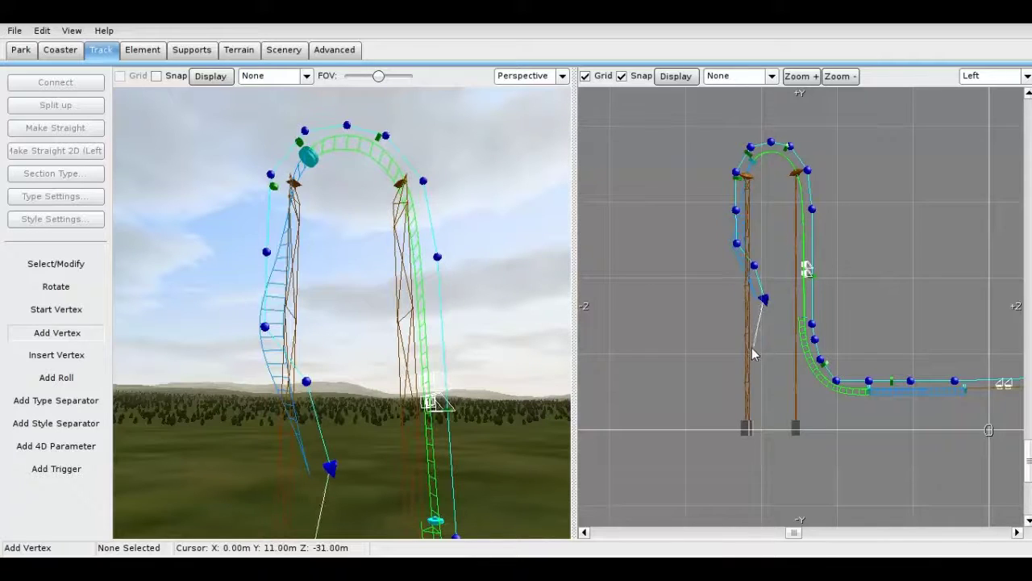
pyautogui.click(752, 348)
pyautogui.click(724, 380)
pyautogui.click(694, 400)
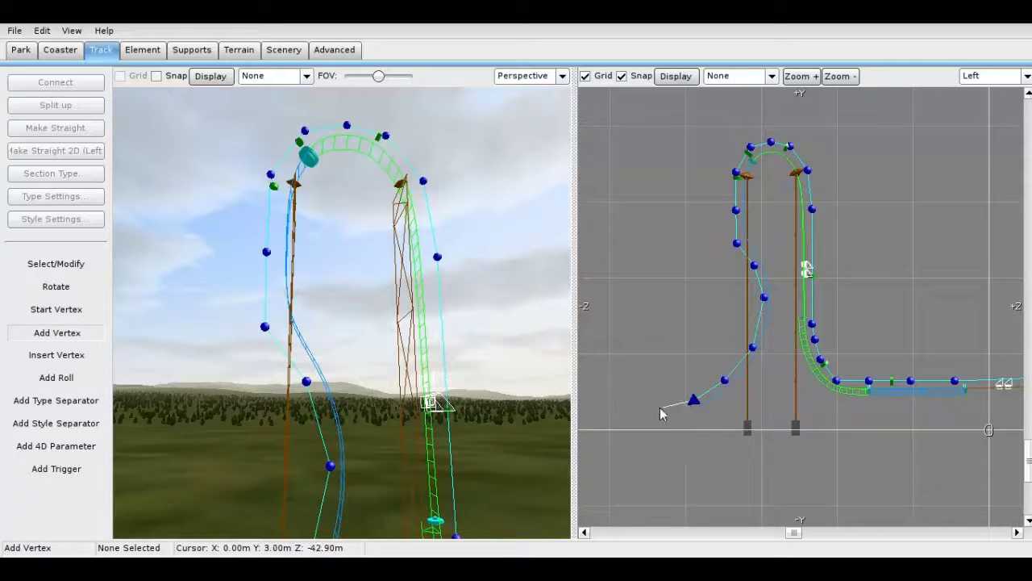
pyautogui.click(659, 408)
pyautogui.click(619, 407)
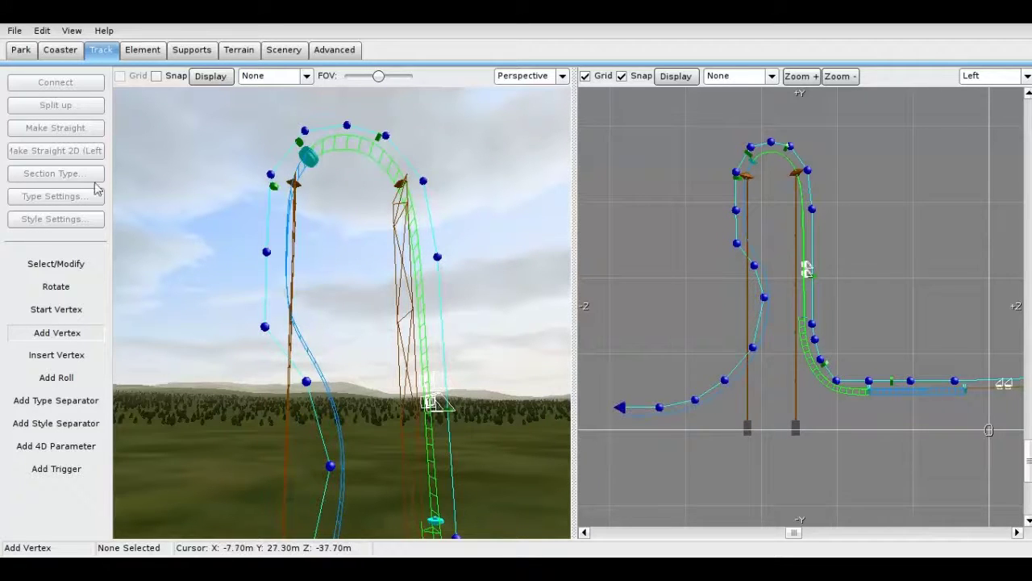
# Reposition the upper vertices of the drop to smooth its inward bend and delete the support on that side of the crest.
pyautogui.click(80, 264)
pyautogui.click(737, 246)
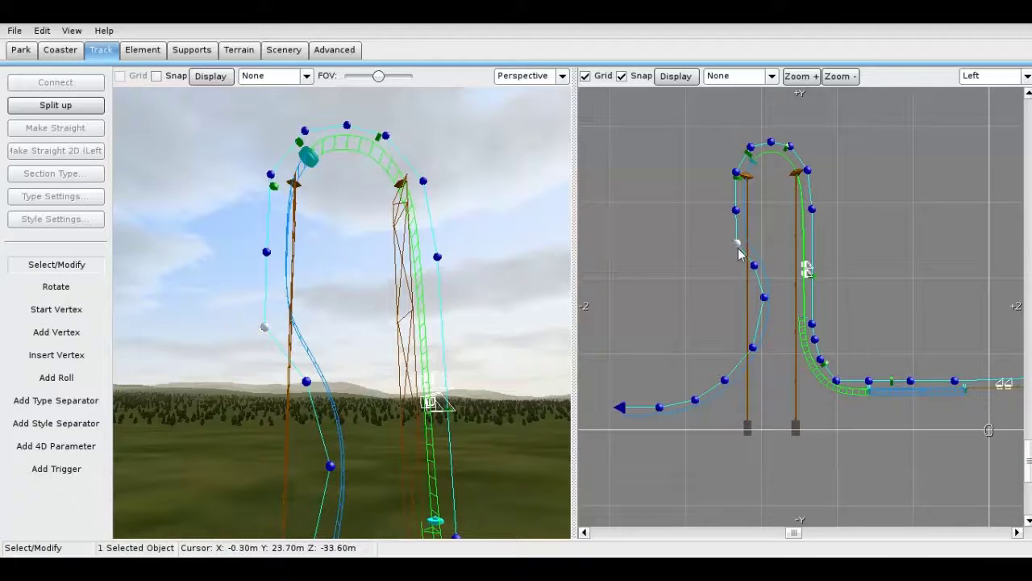
pyautogui.moveTo(739, 248); pyautogui.dragTo(767, 271)
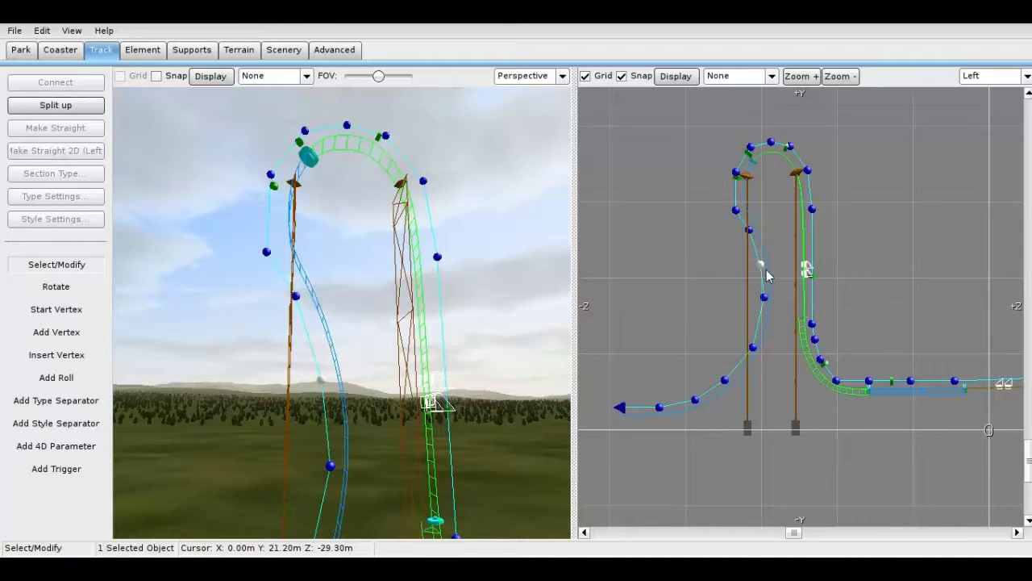
pyautogui.moveTo(751, 233); pyautogui.dragTo(746, 226)
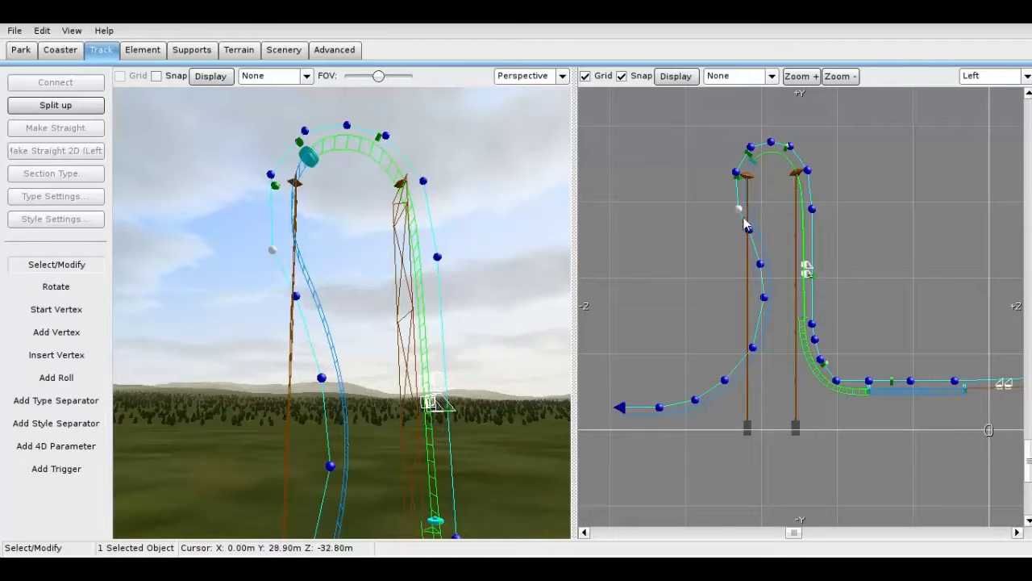
pyautogui.click(749, 234)
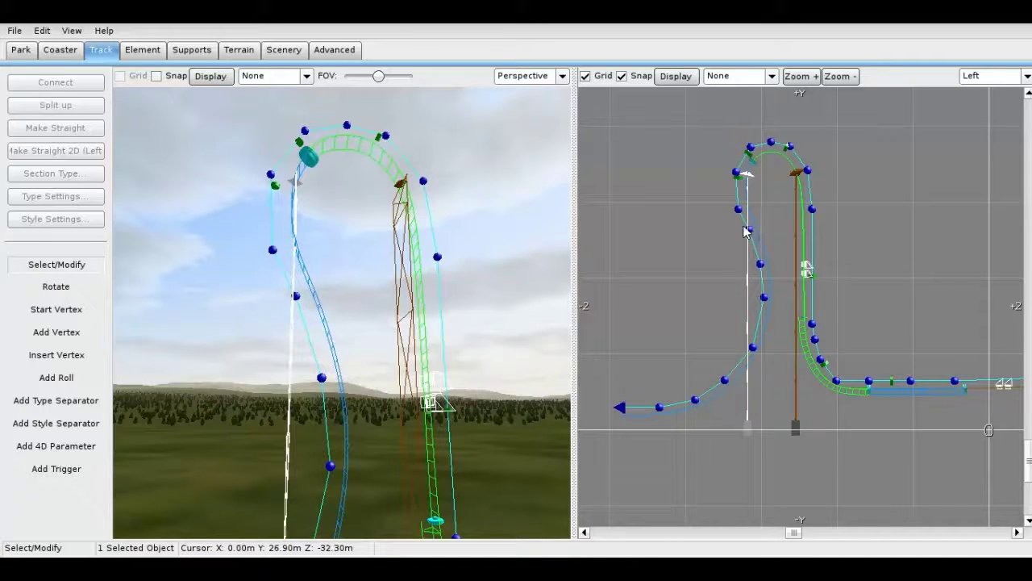
pyautogui.press('Delete')
pyautogui.moveTo(753, 236); pyautogui.dragTo(744, 212)
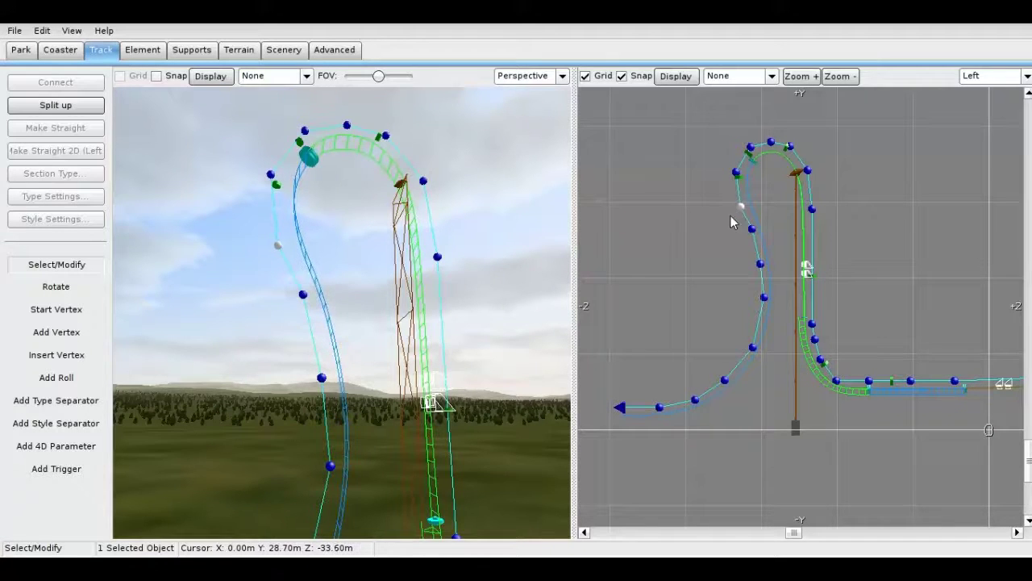
# Move the remaining support beneath the middle of the crest.
pyautogui.moveTo(484, 307); pyautogui.dragTo(517, 297, button='right')
pyautogui.moveTo(383, 253); pyautogui.dragTo(351, 221)
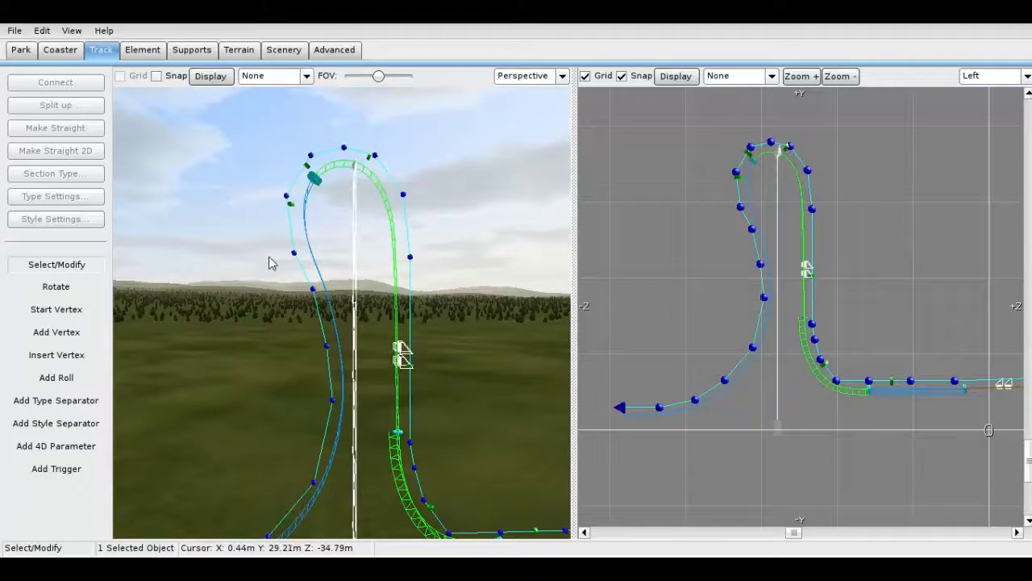
# Check the coordinates of the next-to-last vertex on the level end of the drop.
pyautogui.moveTo(272, 263); pyautogui.dragTo(274, 315, button='right')
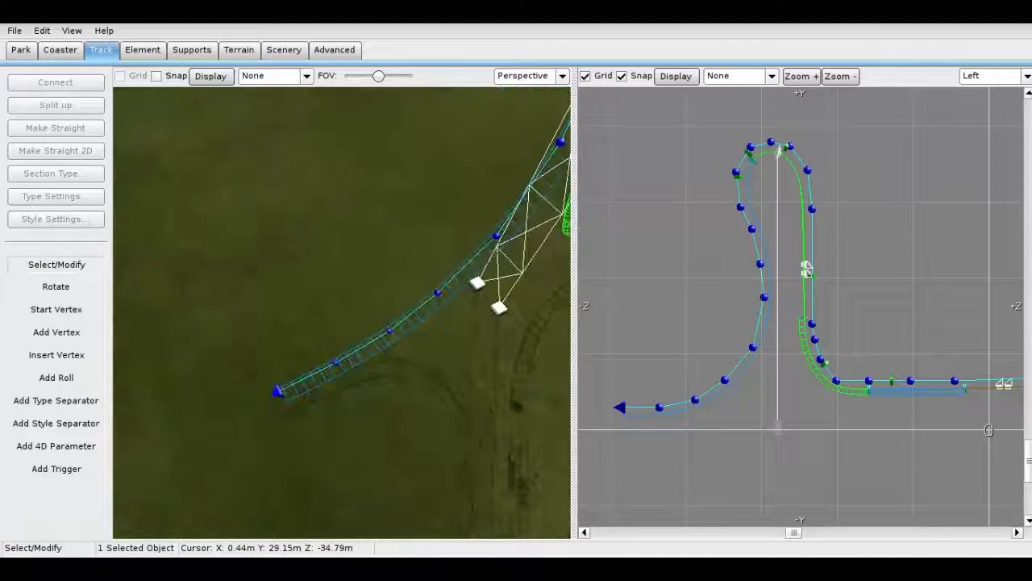
pyautogui.doubleClick(333, 363)
pyautogui.click(613, 249)
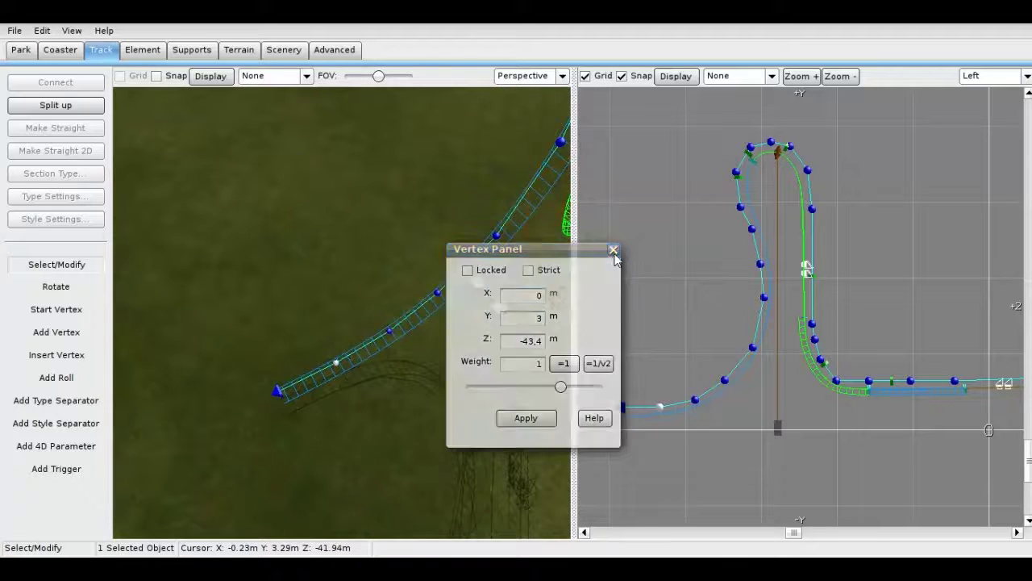
pyautogui.moveTo(492, 274); pyautogui.dragTo(322, 379, button='right')
pyautogui.moveTo(379, 310); pyautogui.dragTo(384, 314, button='right')
# Freeze the coaster and inspect the rendered drop and central support in both viewports.
pyautogui.click(61, 49)
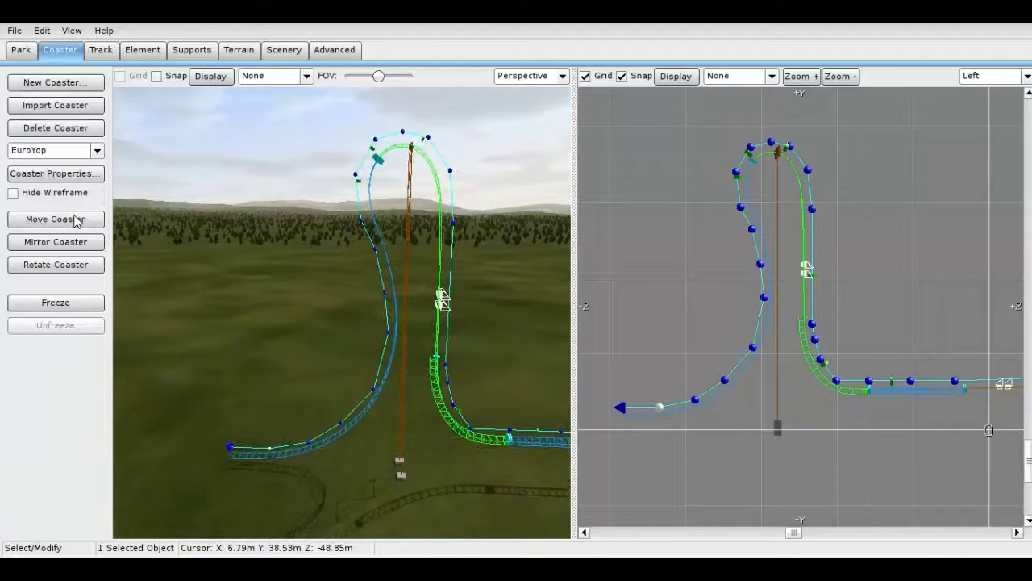
pyautogui.click(80, 303)
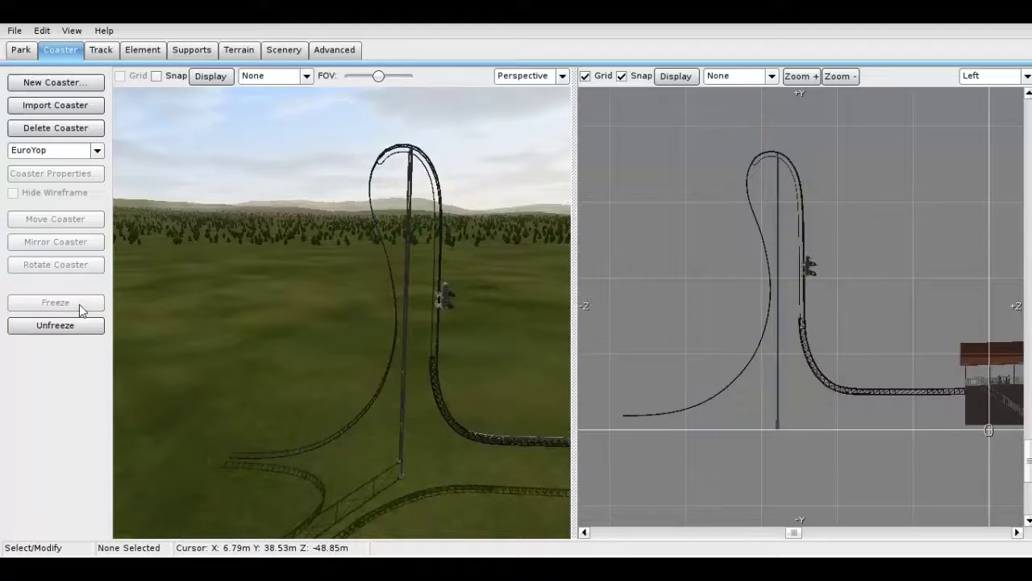
pyautogui.moveTo(297, 187); pyautogui.dragTo(379, 322, button='right')
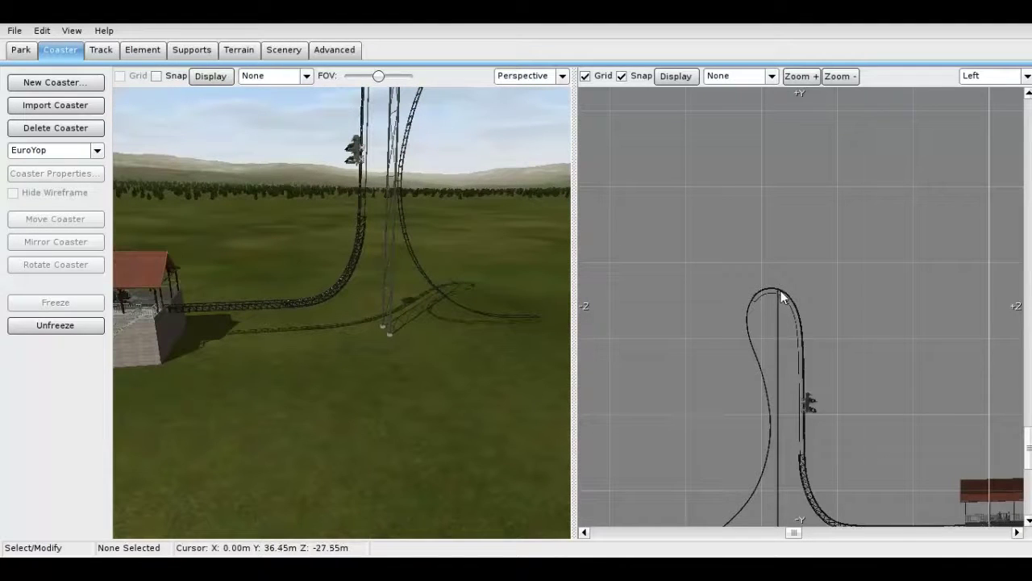
pyautogui.moveTo(780, 383); pyautogui.dragTo(774, 191, button='right')
pyautogui.moveTo(675, 247); pyautogui.dragTo(804, 402, button='right')
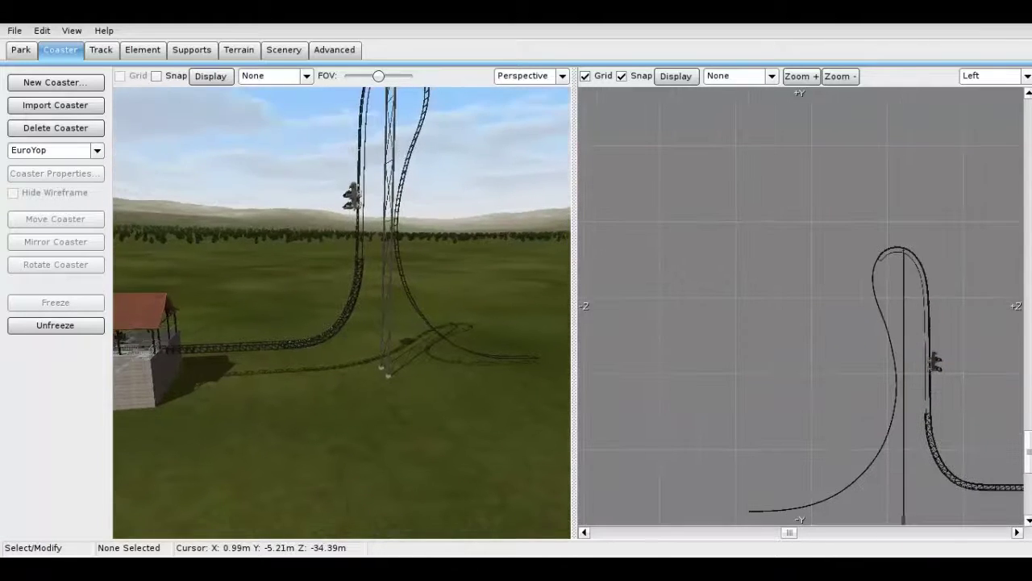